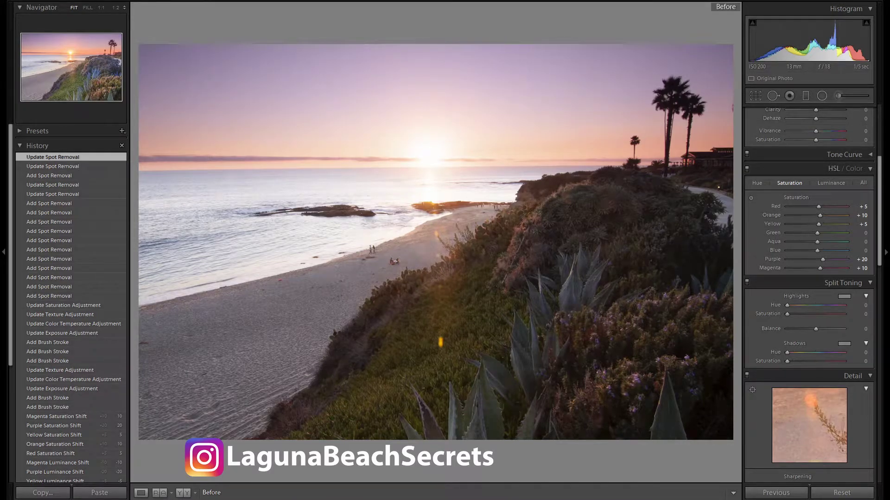
# Turn off the Before comparison view to see the current edit of the Laguna Beach photo.
pyautogui.press('\\')
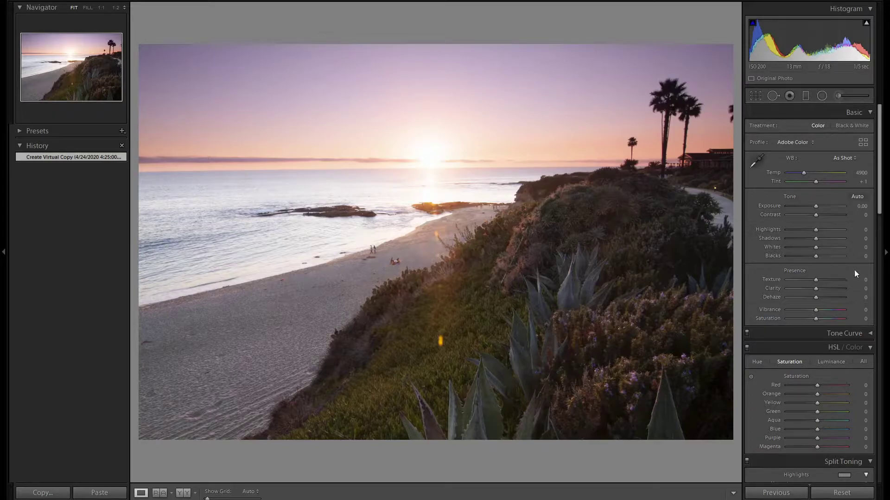
# Enable Constrain Crop and rotate the photo +0.5 so the horizon near the sun is level.
pyautogui.scroll(-15, 833, 342)
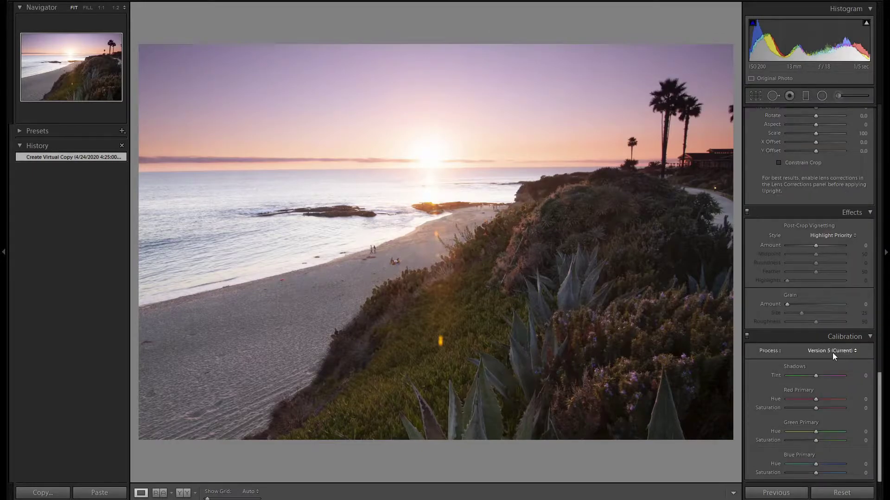
pyautogui.scroll(2, 844, 304)
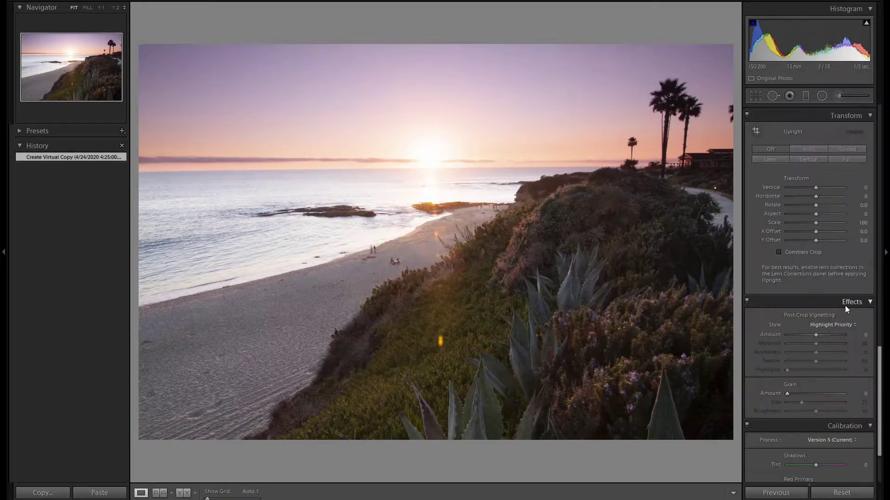
pyautogui.scroll(4, 844, 340)
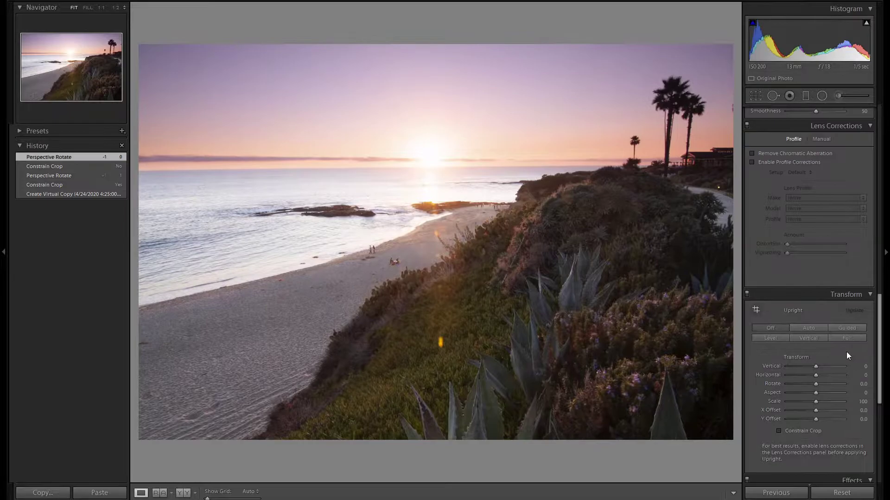
pyautogui.click(451, 180)
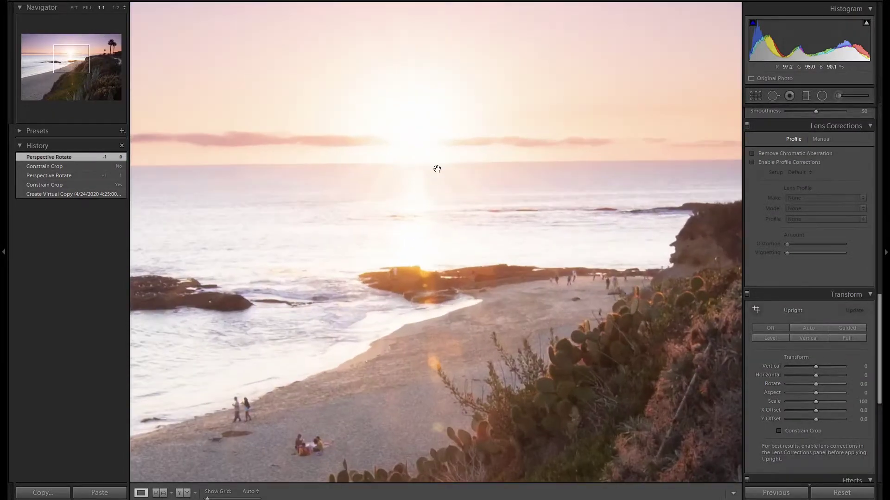
pyautogui.click(801, 430)
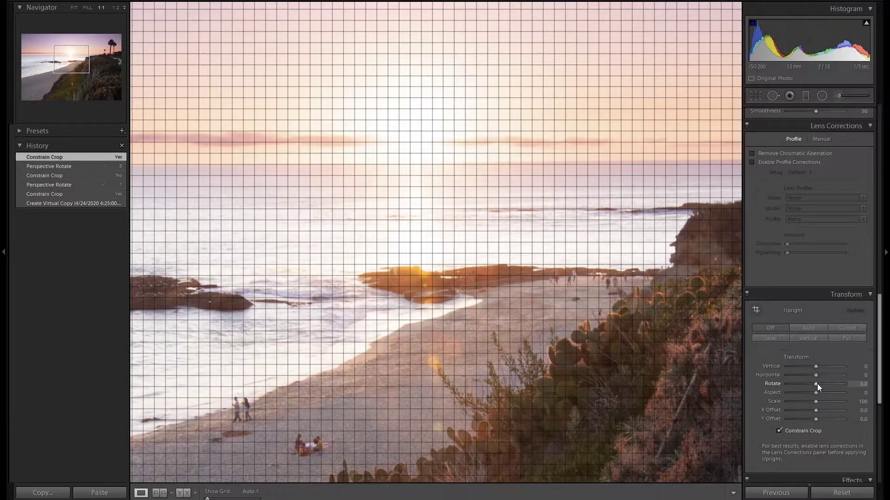
pyautogui.moveTo(816, 384); pyautogui.dragTo(816, 384)
pyautogui.press('z')
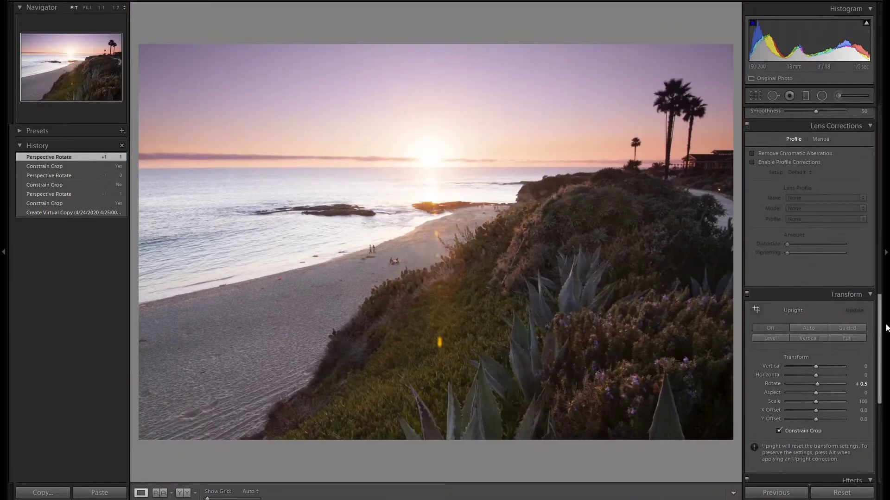
# Enable Remove Chromatic Aberration and the Tokina lens profile corrections.
pyautogui.click(825, 154)
pyautogui.click(818, 161)
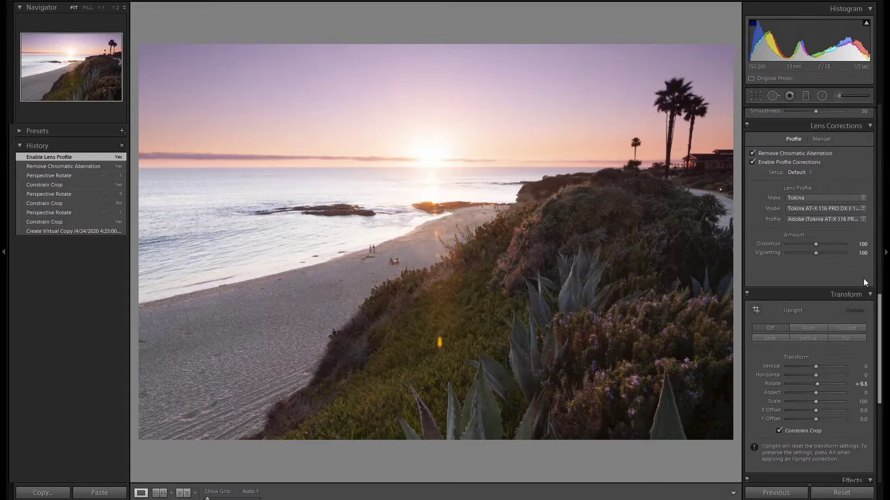
pyautogui.scroll(4, 863, 278)
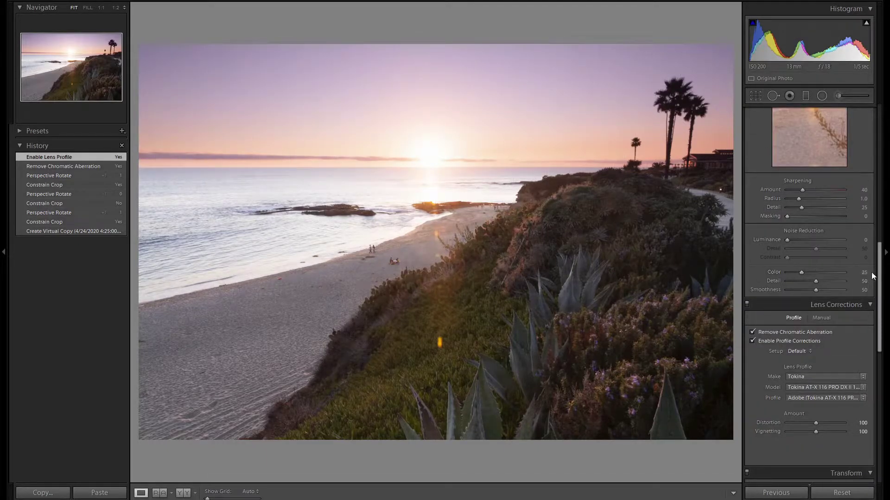
# Set Sharpening Amount to 100 and Masking to 65 while previewing the mask.
pyautogui.click(861, 190)
pyautogui.write('100')
pyautogui.press('Return')
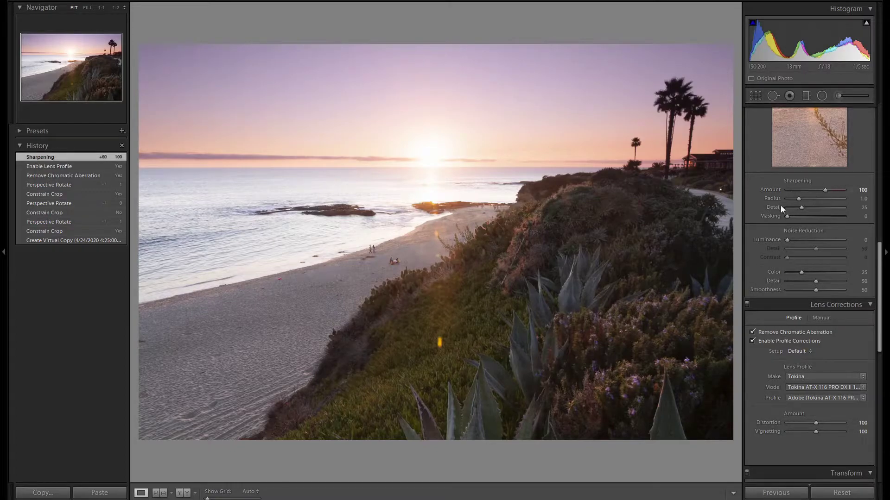
pyautogui.keyDown('alt'); pyautogui.click(788, 216); pyautogui.keyUp('alt')
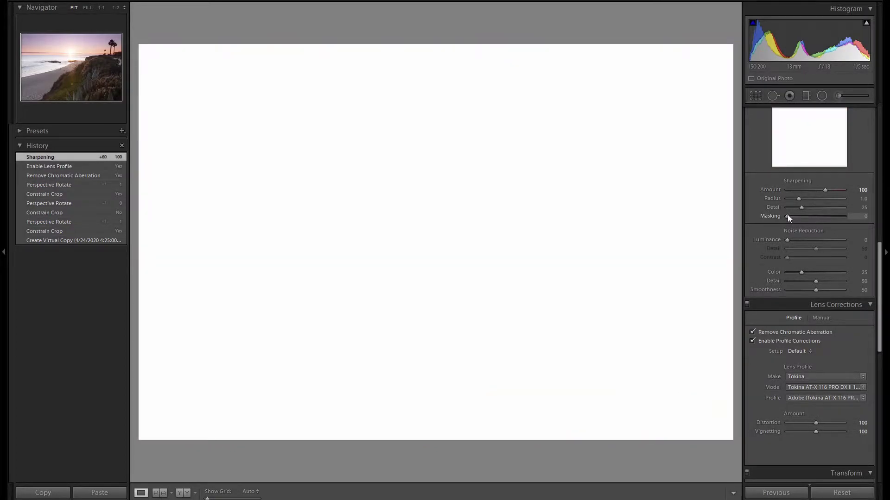
pyautogui.write('50')
pyautogui.press('Up')
pyautogui.press('Up')
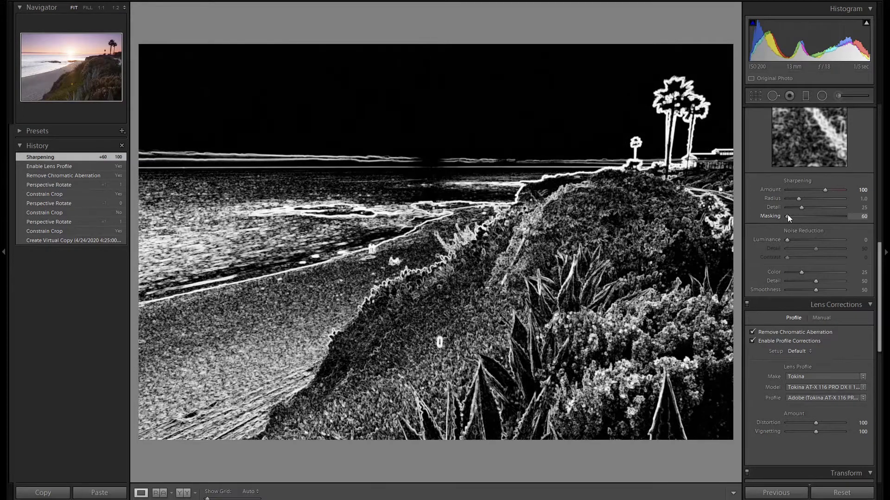
pyautogui.press('Up')
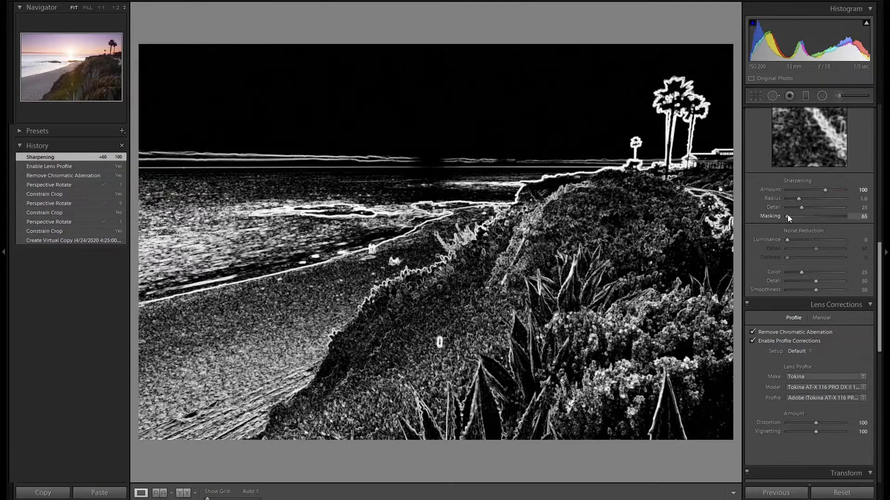
pyautogui.press('Return')
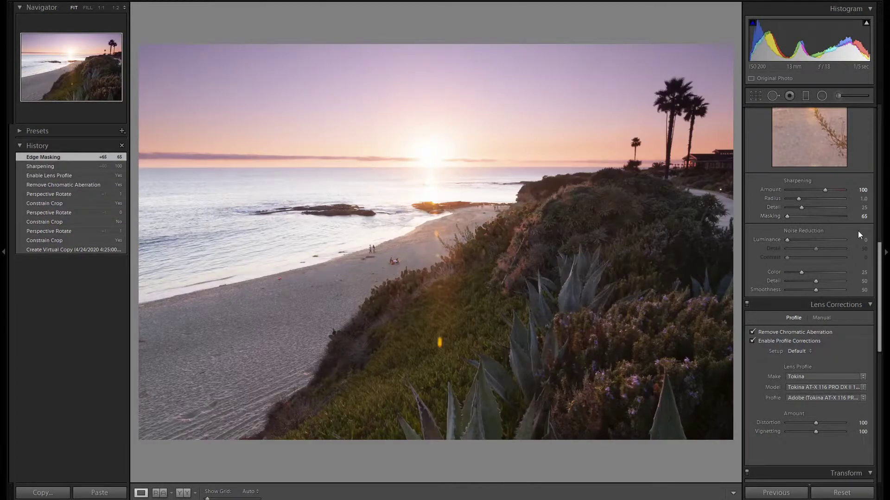
pyautogui.scroll(6, 857, 231)
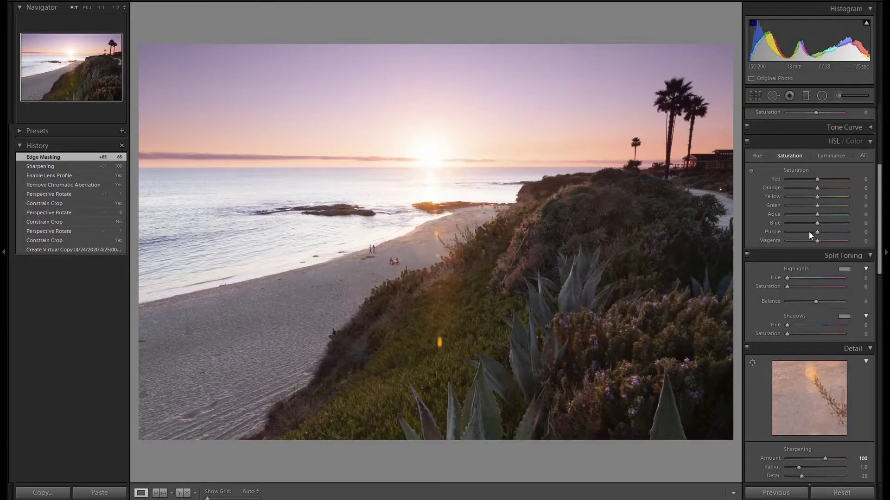
# Set Highlights -100, Shadows +100, Whites +10, Blacks -15 and Exposure +0.20.
pyautogui.scroll(5, 851, 257)
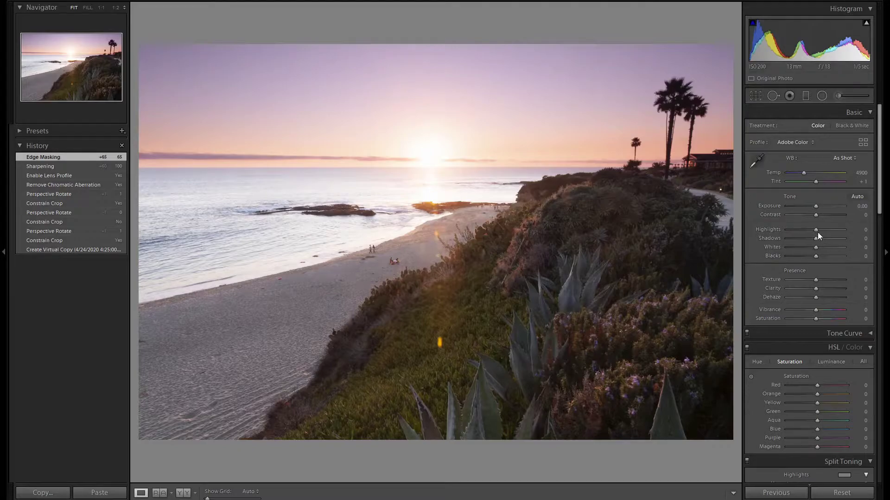
pyautogui.press('Down')
pyautogui.press('Down')
pyautogui.press('Down')
pyautogui.press('Down')
pyautogui.press('Down')
pyautogui.press('Down')
pyautogui.press('Down')
pyautogui.press('Down')
pyautogui.press('Down')
pyautogui.press('Down')
pyautogui.press('Down')
pyautogui.press('Down')
pyautogui.press('Down')
pyautogui.press('Down')
pyautogui.press('Down')
pyautogui.press('Down')
pyautogui.press('Down')
pyautogui.press('Down')
pyautogui.press('Down')
pyautogui.press('Down')
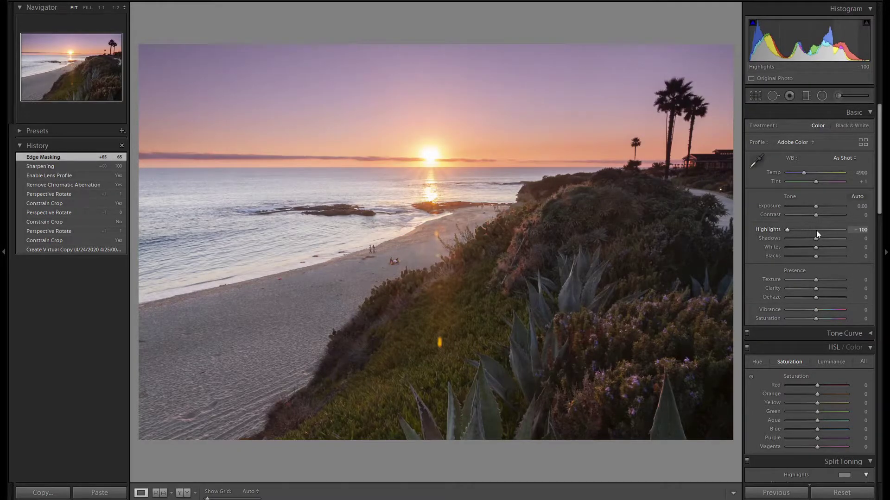
pyautogui.press('Up')
pyautogui.press('Up')
pyautogui.press('Up')
pyautogui.press('Up')
pyautogui.press('Up')
pyautogui.press('Up')
pyautogui.press('Up')
pyautogui.press('Up')
pyautogui.press('Up')
pyautogui.press('Up')
pyautogui.press('Up')
pyautogui.press('Up')
pyautogui.press('Up')
pyautogui.press('Up')
pyautogui.press('Up')
pyautogui.press('Up')
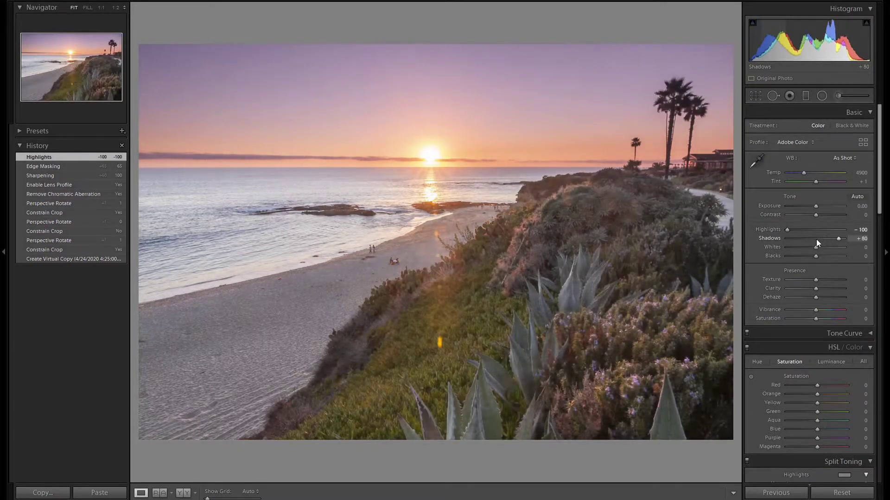
pyautogui.press('Up')
pyautogui.press('Up')
pyautogui.press('Up')
pyautogui.press('Up')
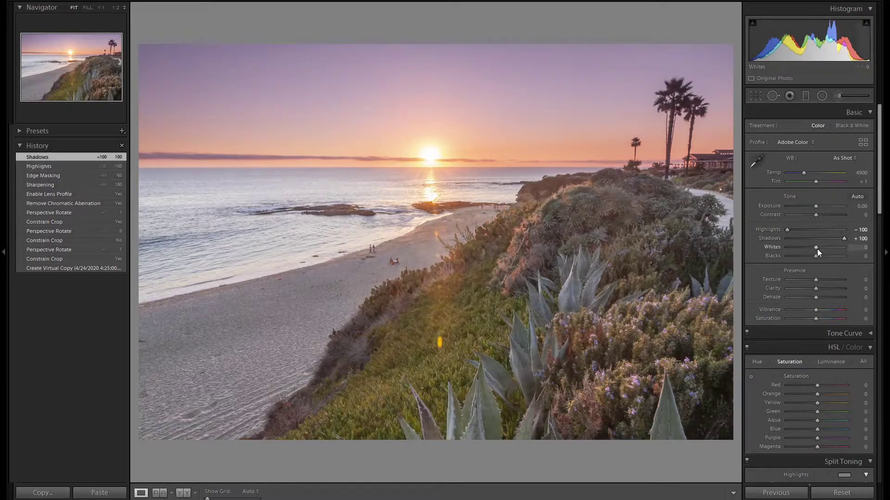
pyautogui.press('Up')
pyautogui.press('Up')
pyautogui.press('Down')
pyautogui.press('Down')
pyautogui.press('Down')
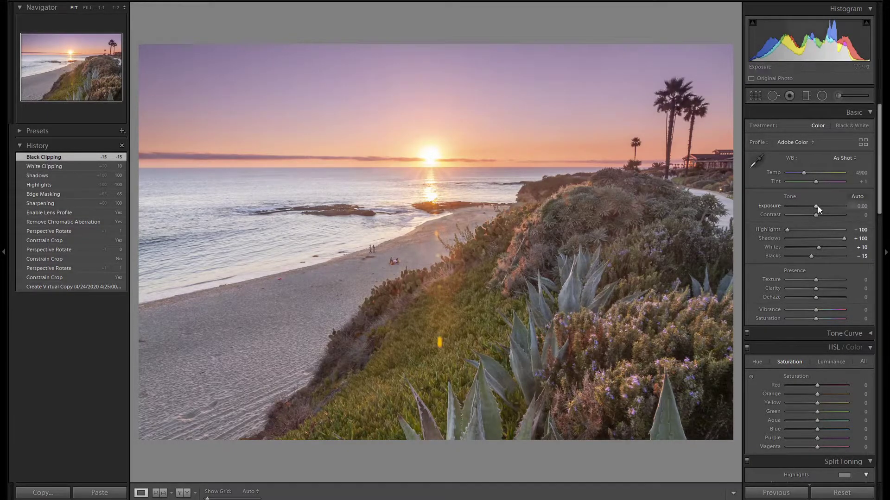
pyautogui.press('Up')
pyautogui.press('Up')
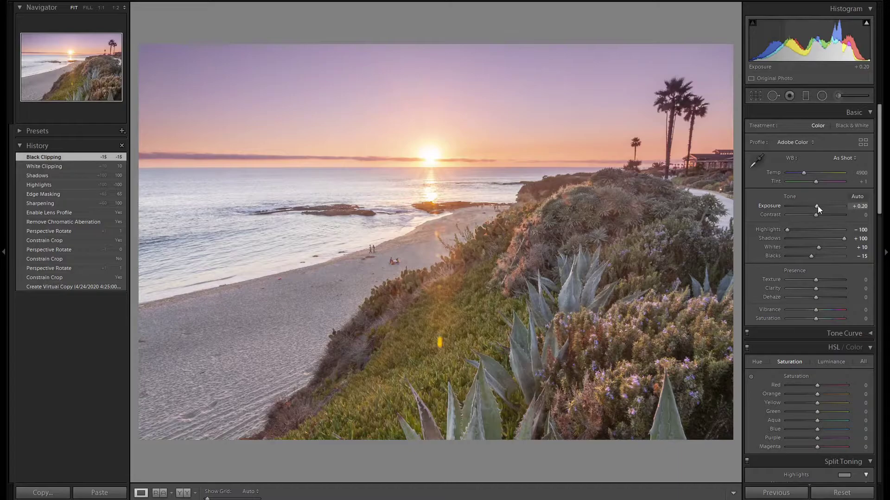
# Pick Camera Landscape in the Profile Browser, then close the browser.
pyautogui.click(863, 142)
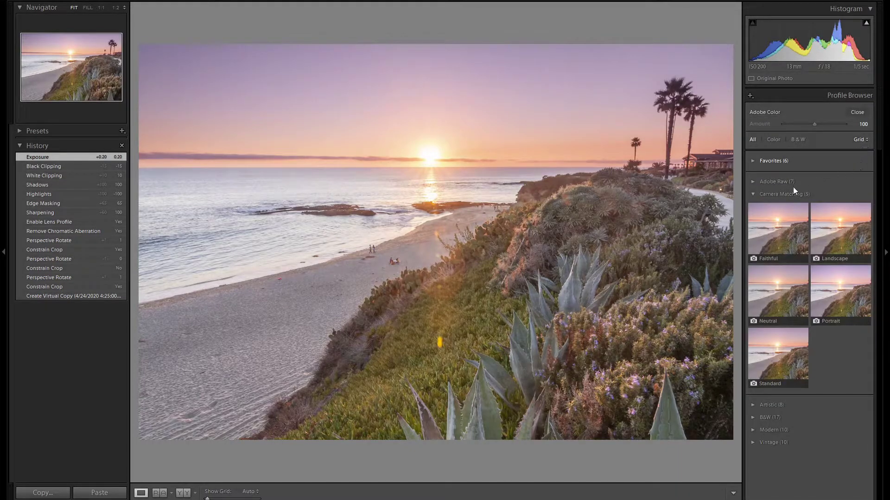
pyautogui.click(840, 229)
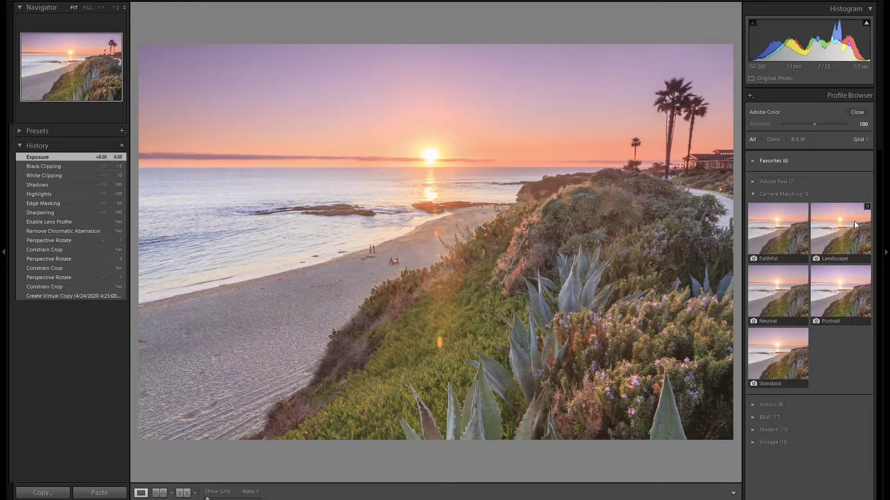
pyautogui.click(842, 224)
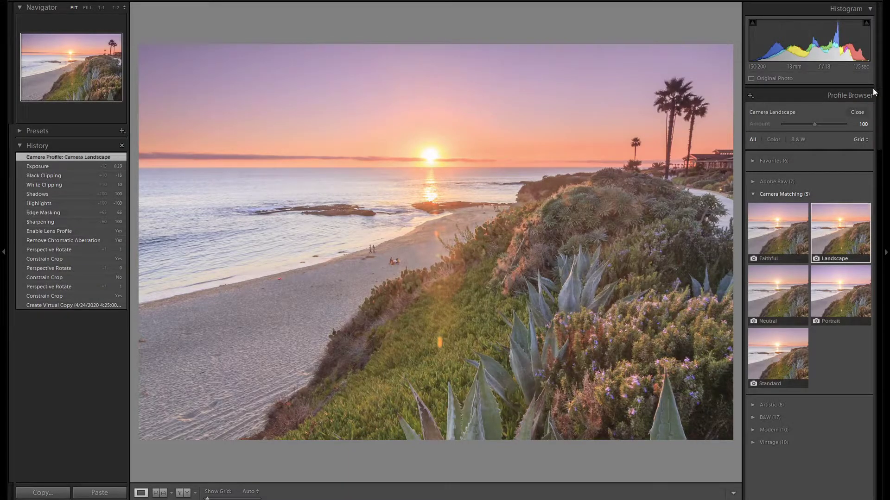
pyautogui.click(857, 112)
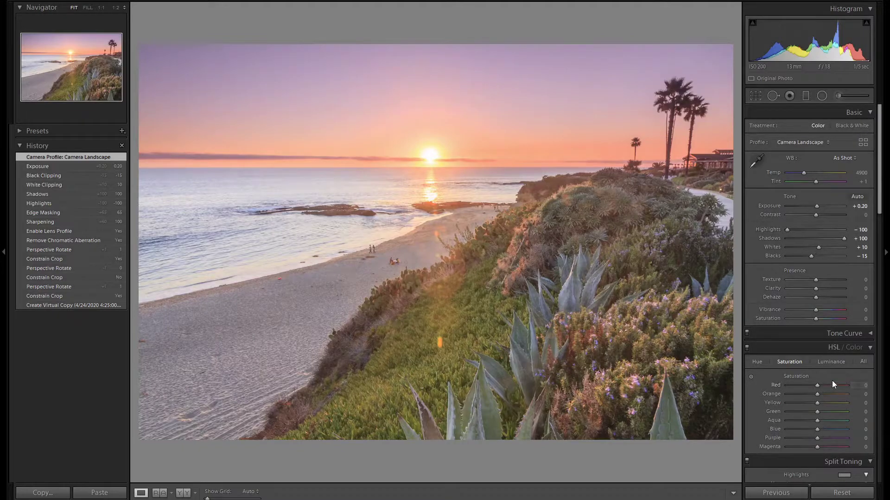
# Set HSL Luminance to Red -5, Yellow -5, Purple -20 and Magenta -10.
pyautogui.scroll(-4, 834, 376)
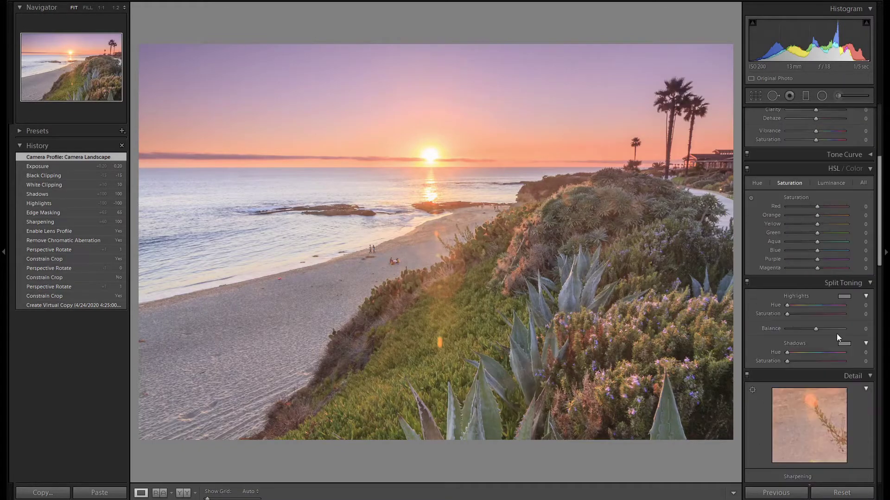
pyautogui.click(833, 183)
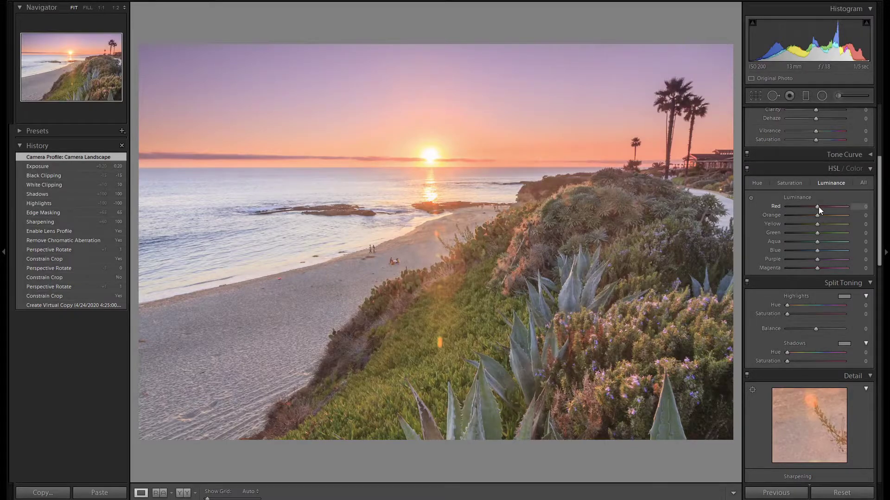
pyautogui.press('Down')
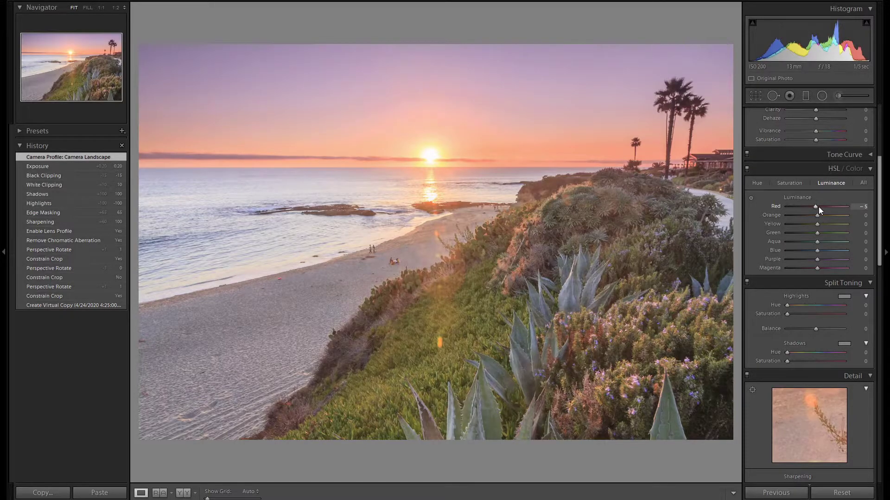
pyautogui.press('Down')
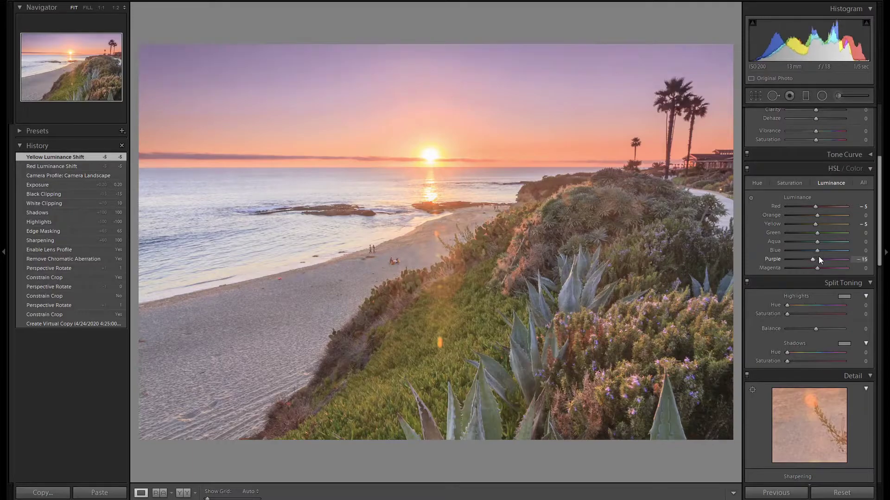
pyautogui.hotkey('shift', 'Down')
pyautogui.press('Down')
pyautogui.press('Down')
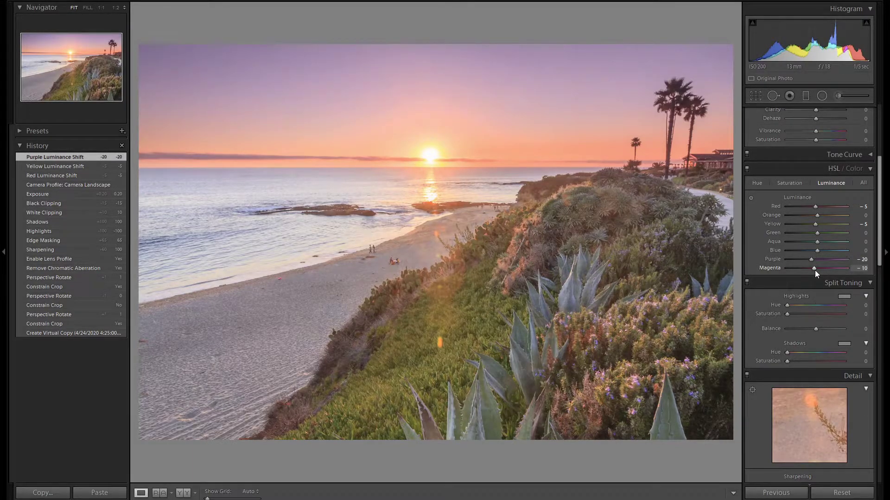
# Set HSL Saturation to Red +5, Orange +10, Yellow +5, Purple +20 and Magenta +10.
pyautogui.click(794, 181)
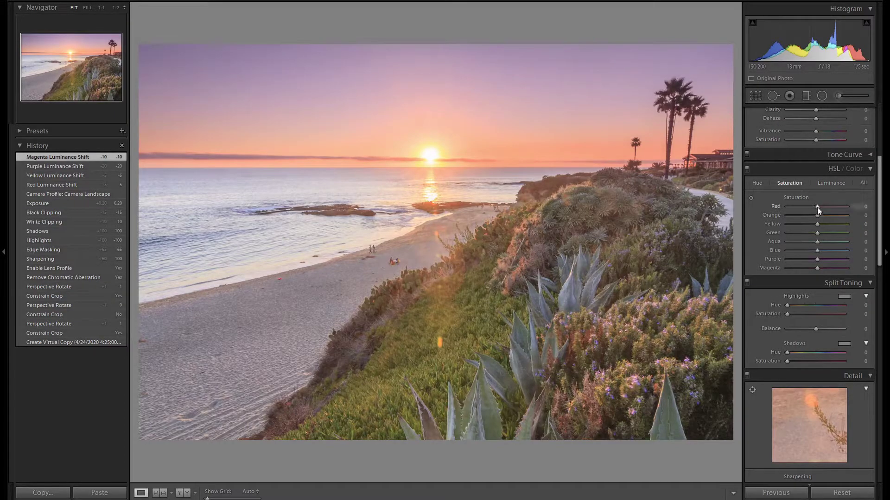
pyautogui.press('Up')
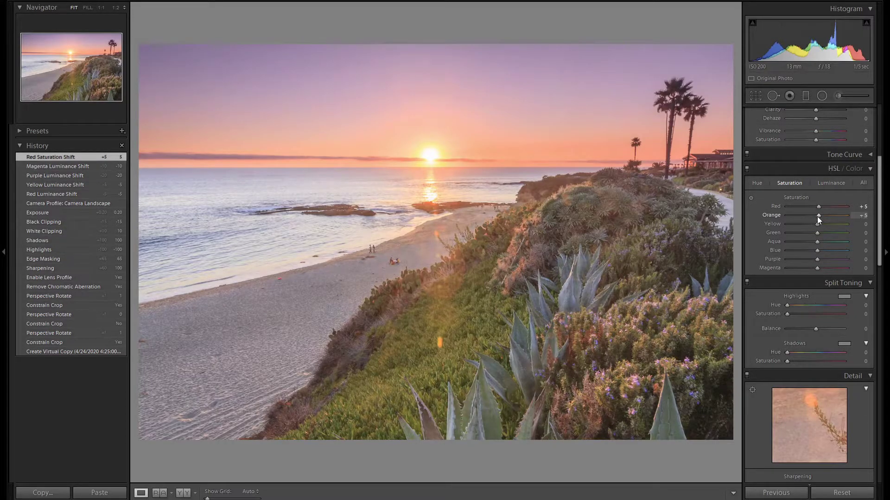
pyautogui.press('Up')
pyautogui.press('Up')
pyautogui.press('Up')
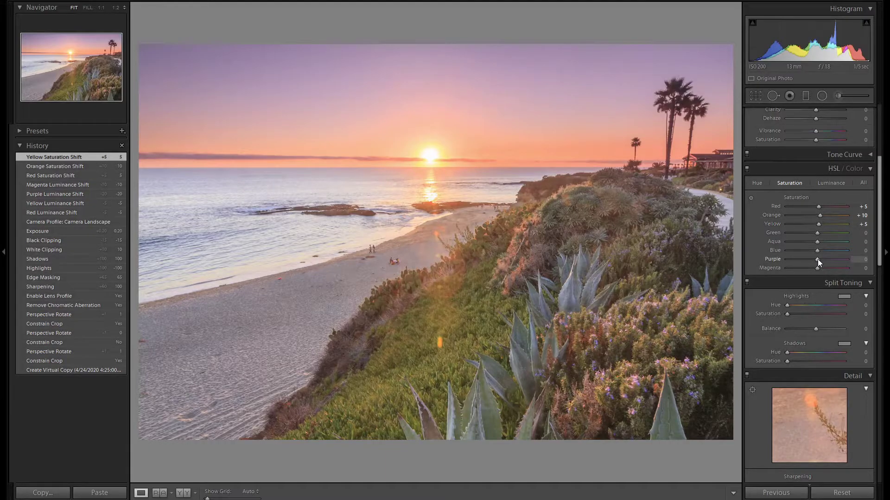
pyautogui.press('Up')
pyautogui.press('Up')
pyautogui.press('Up')
pyautogui.press('Up')
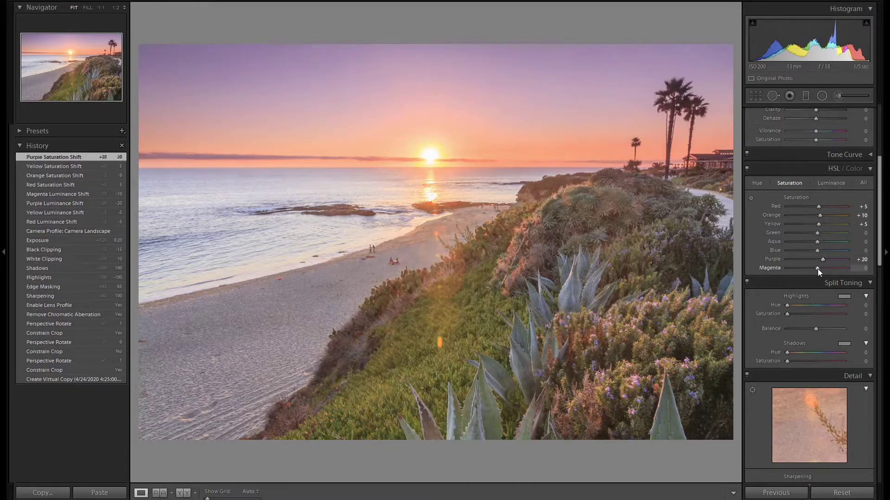
pyautogui.press('Up')
pyautogui.press('Up')
# Paint the hillside vegetation with a size 23 Adjustment Brush, checking coverage with the overlay.
pyautogui.click(839, 96)
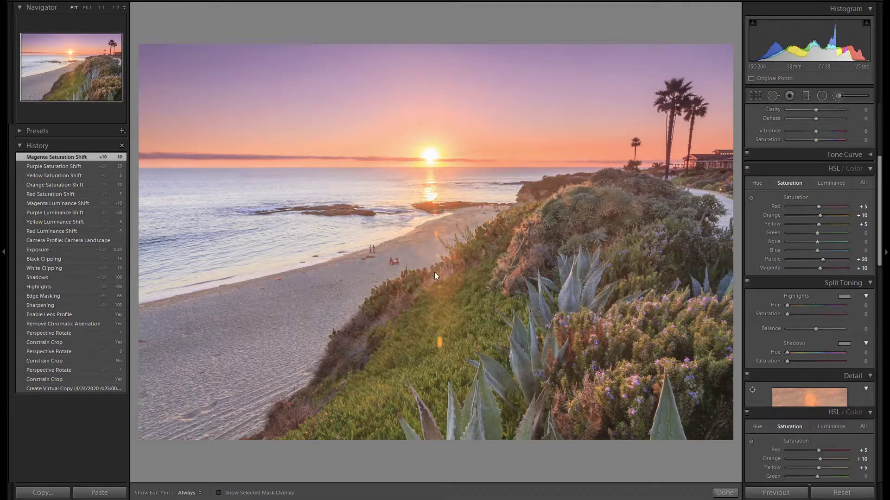
pyautogui.press('h')
pyautogui.scroll(4, 361, 366)
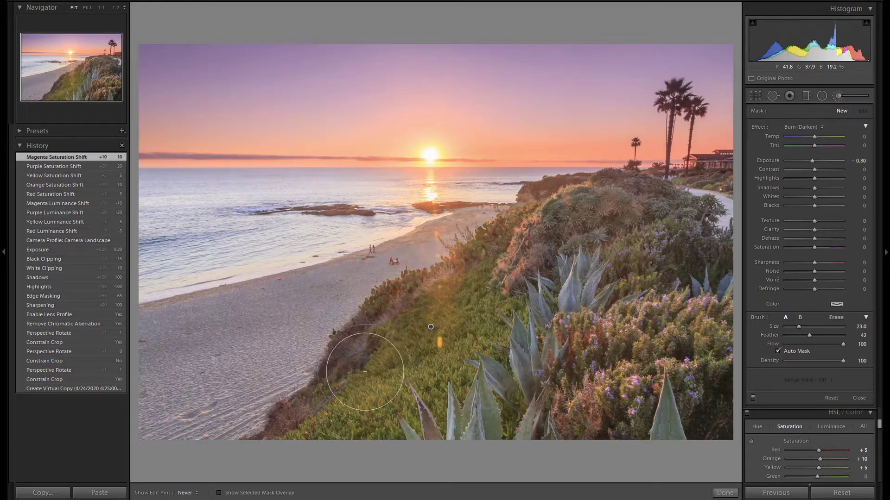
pyautogui.moveTo(430, 327)
pyautogui.mouseDown()
pyautogui.moveTo(334, 405)
pyautogui.moveTo(423, 359)
pyautogui.moveTo(475, 314)
pyautogui.moveTo(520, 254)
pyautogui.moveTo(401, 323)
pyautogui.moveTo(548, 232)
pyautogui.moveTo(687, 236)
pyautogui.moveTo(605, 208)
pyautogui.moveTo(651, 229)
pyautogui.moveTo(436, 310)
pyautogui.moveTo(288, 427)
pyautogui.moveTo(479, 315)
pyautogui.mouseUp()
pyautogui.press('o')
pyautogui.press('h')
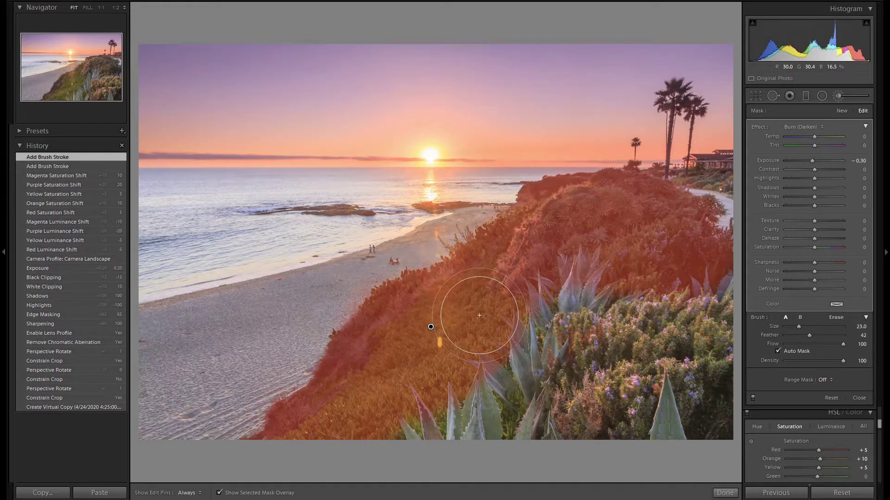
pyautogui.press('o')
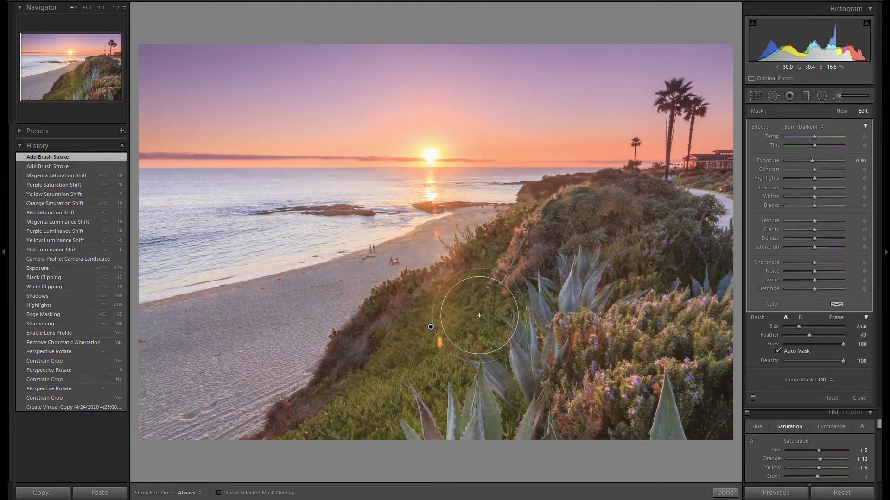
# Reset the hillside mask's Exposure to 0 and set Temp -32 and Texture +32.
pyautogui.doubleClick(762, 127)
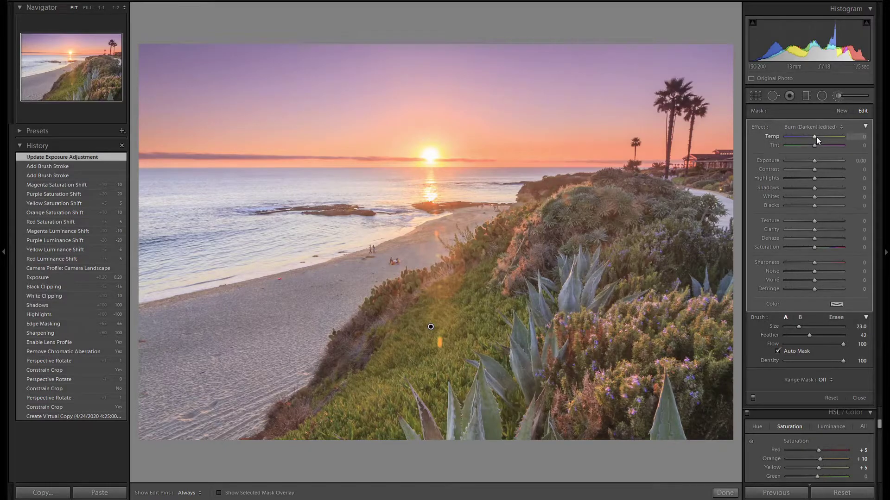
pyautogui.scroll(-5, 816, 137)
pyautogui.scroll(-1, 815, 137)
pyautogui.scroll(-1, 816, 137)
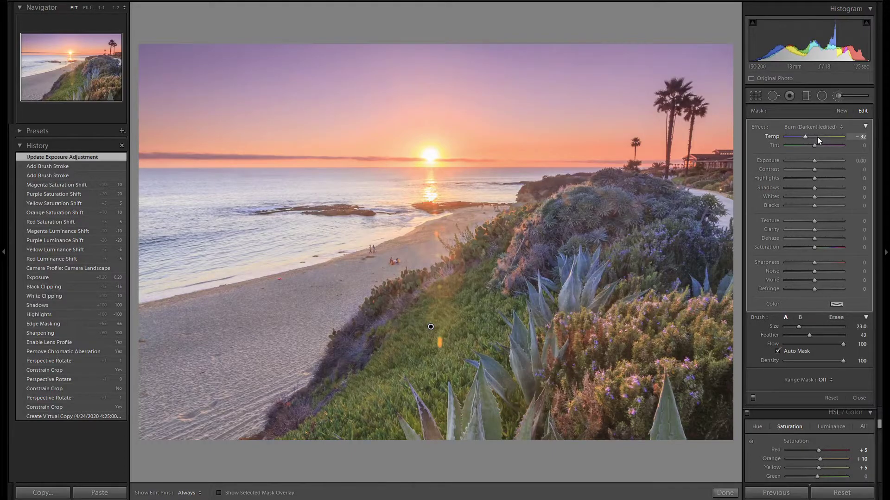
pyautogui.click(823, 221)
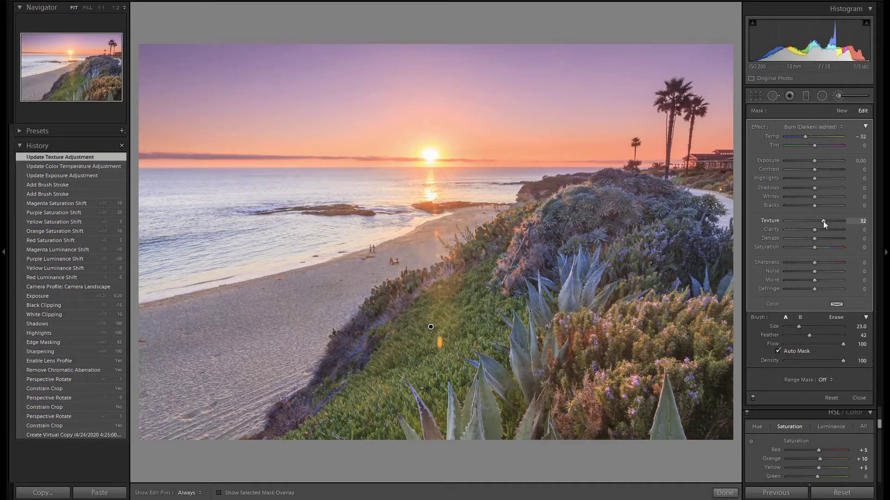
pyautogui.click(841, 111)
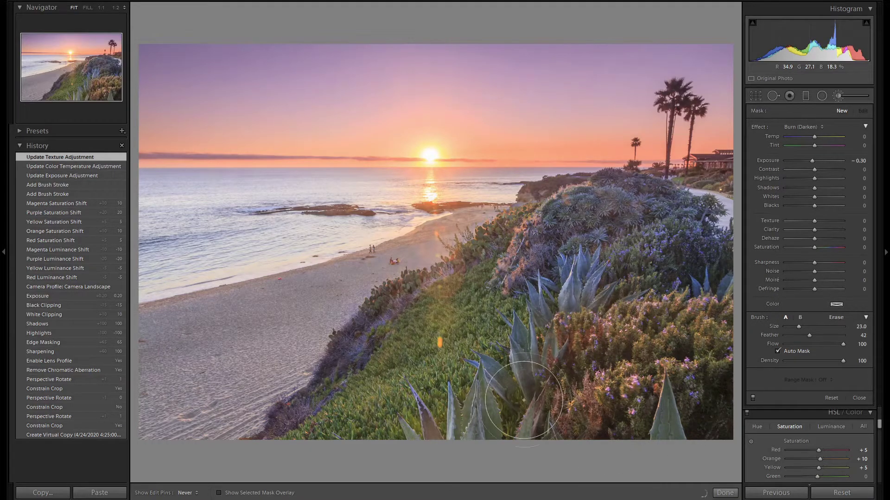
# Paint a new brush mask over the lower-right flowers, checking it with the overlay.
pyautogui.moveTo(598, 344)
pyautogui.mouseDown()
pyautogui.moveTo(577, 366)
pyautogui.moveTo(653, 394)
pyautogui.moveTo(625, 426)
pyautogui.mouseUp()
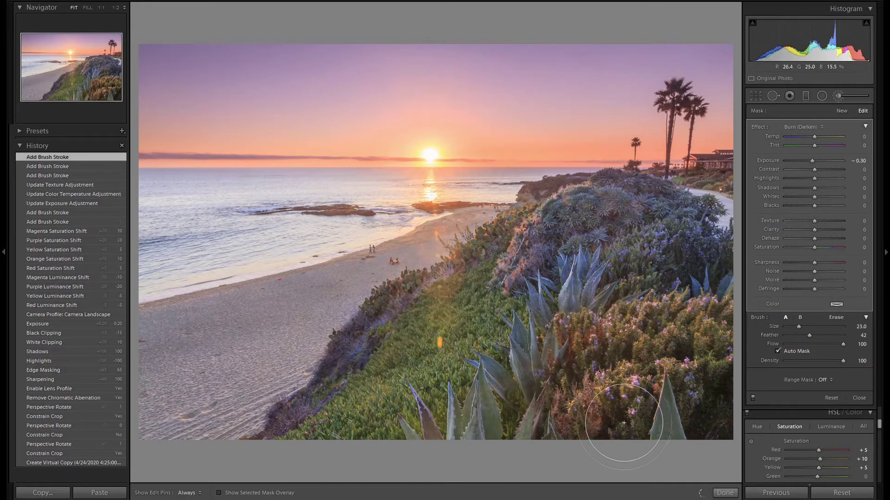
pyautogui.press('o')
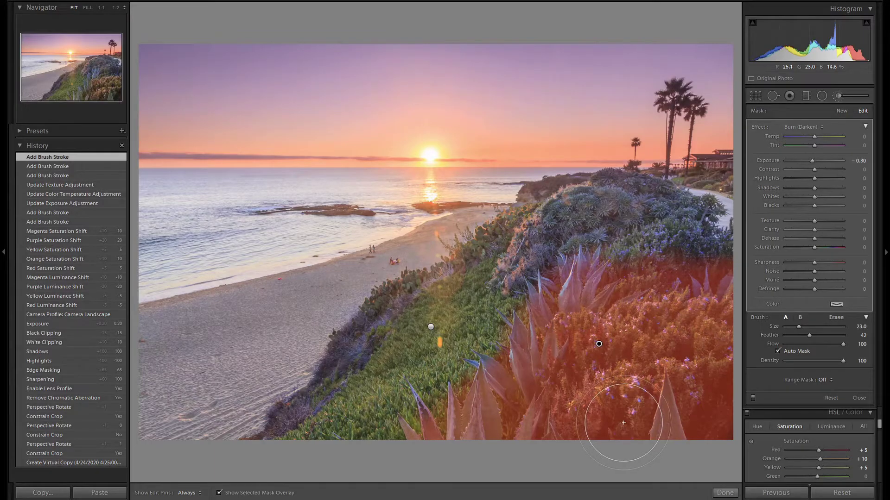
pyautogui.press('o')
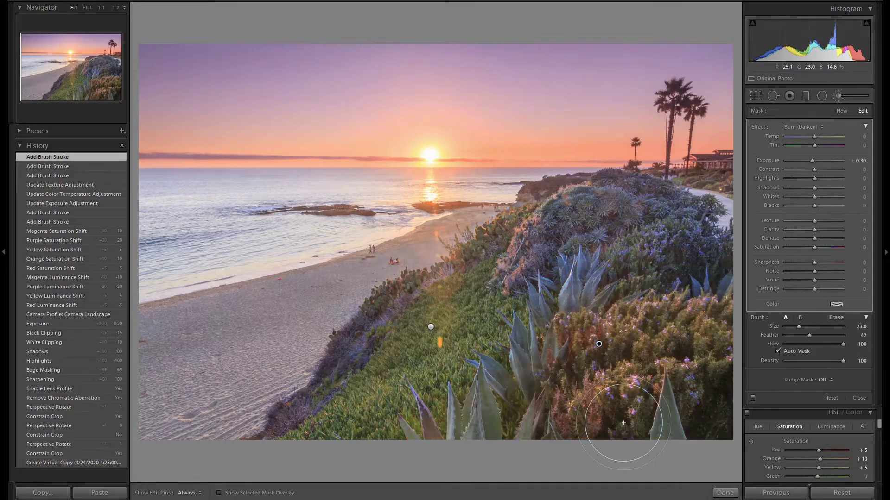
# Set the flower mask to Exposure 0, Temp -8, Texture 37 and Saturation 32.
pyautogui.doubleClick(757, 127)
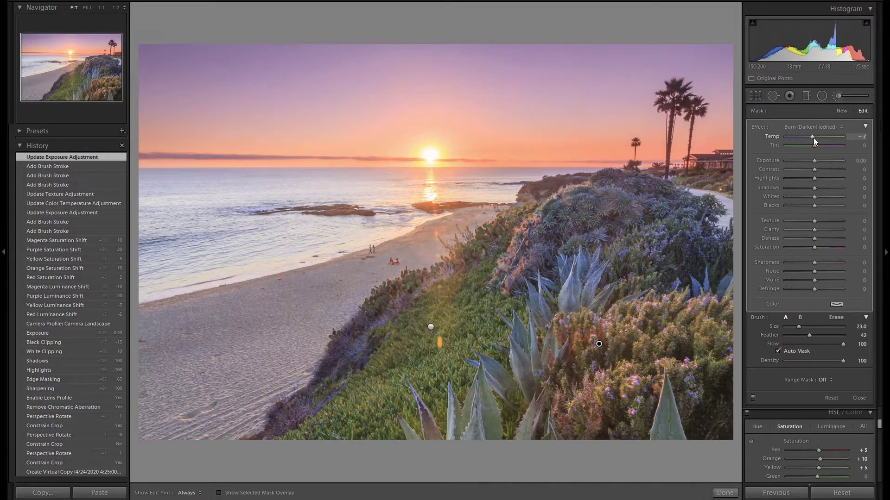
pyautogui.moveTo(813, 138); pyautogui.dragTo(812, 138)
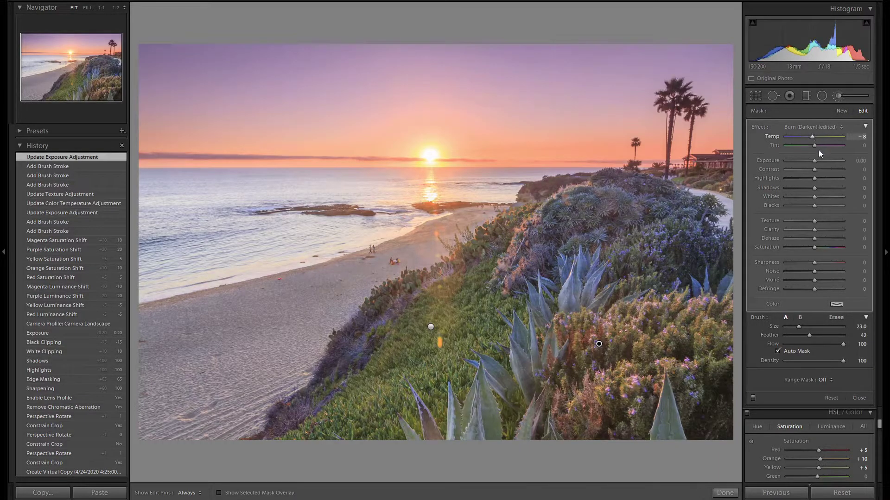
pyautogui.click(825, 221)
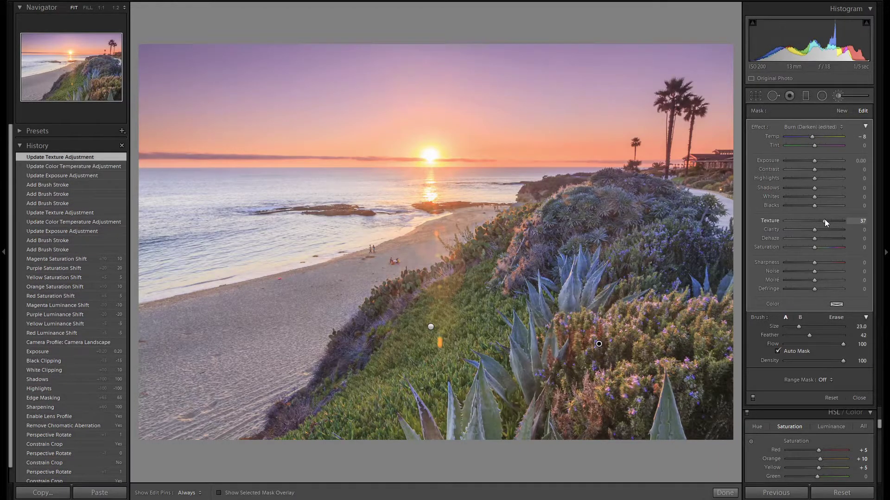
pyautogui.click(823, 247)
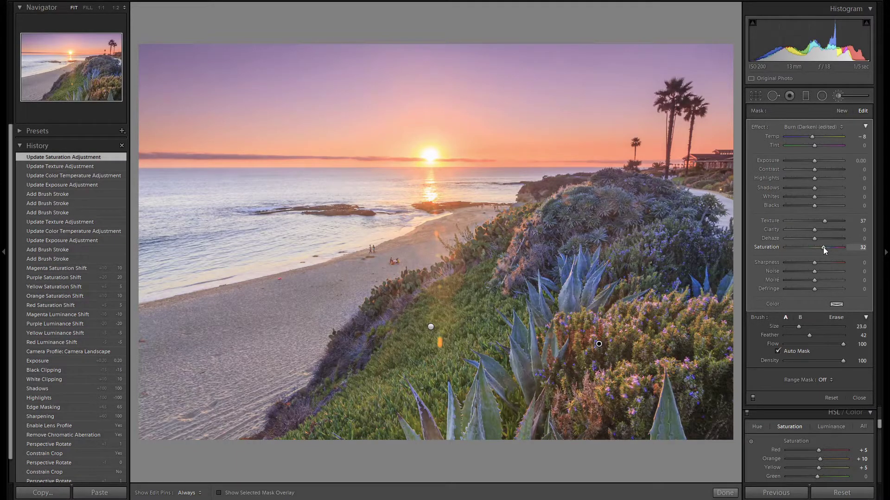
pyautogui.click(773, 97)
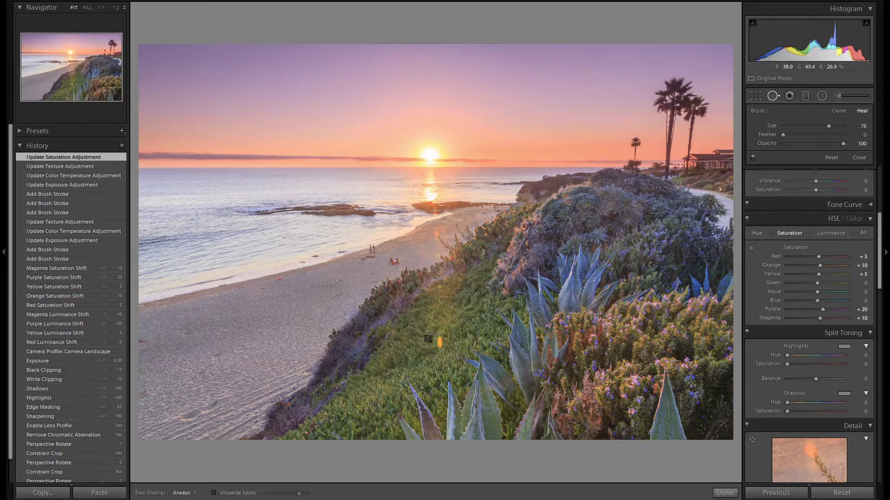
# Heal the orange flare on the grass, then view the beach at 1:1.
pyautogui.moveTo(437, 337); pyautogui.dragTo(439, 352)
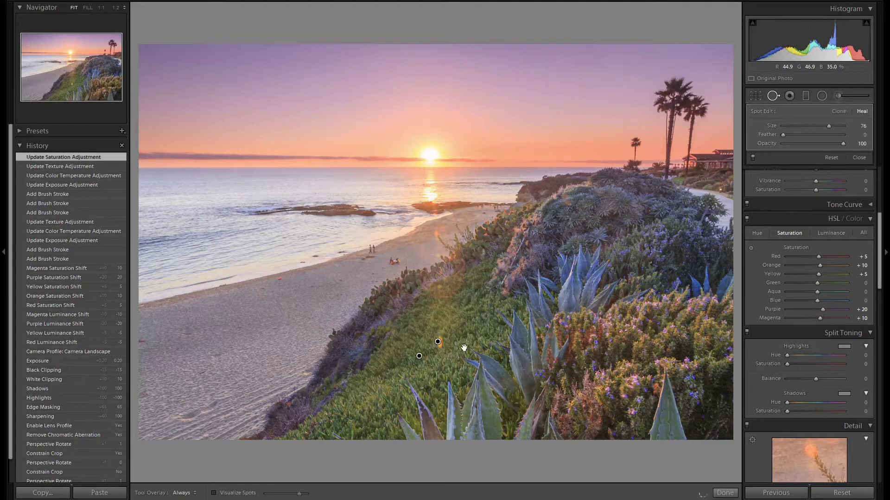
pyautogui.press('Escape')
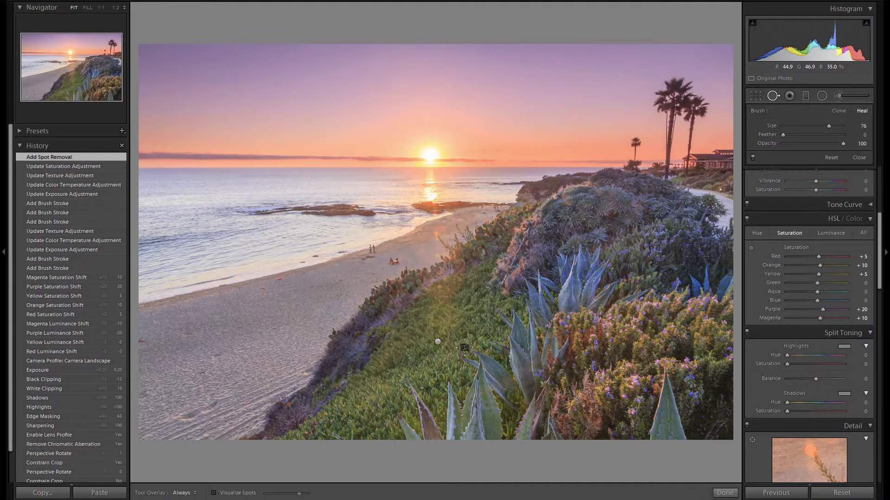
pyautogui.click(101, 8)
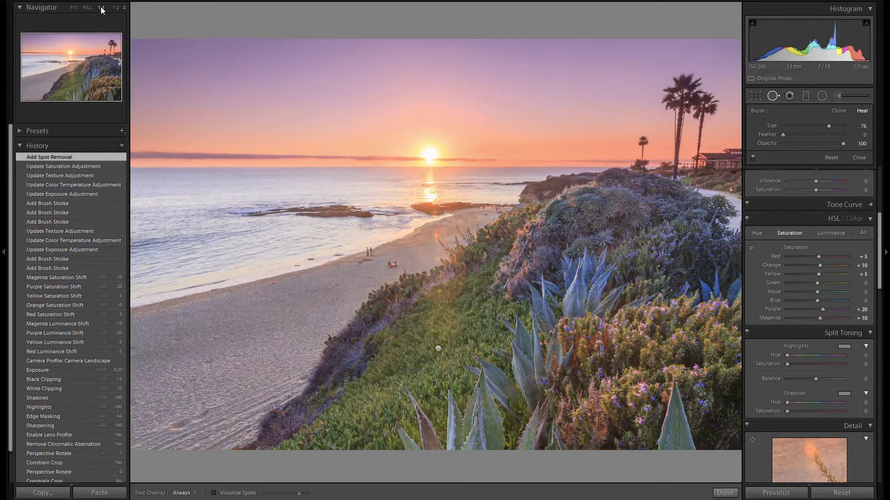
pyautogui.moveTo(68, 60); pyautogui.dragTo(52, 70)
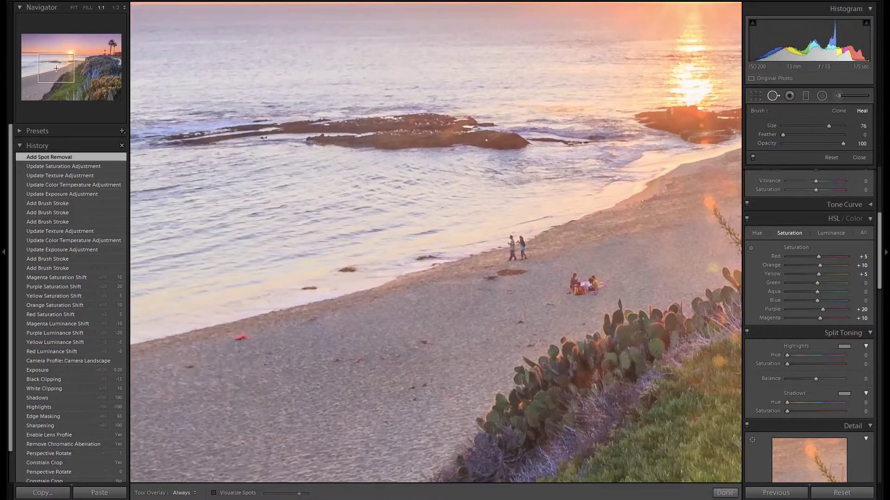
pyautogui.scroll(-5, 237, 347)
# Heal out the pink object, the seated people and the standing couple on the sand.
pyautogui.click(241, 340)
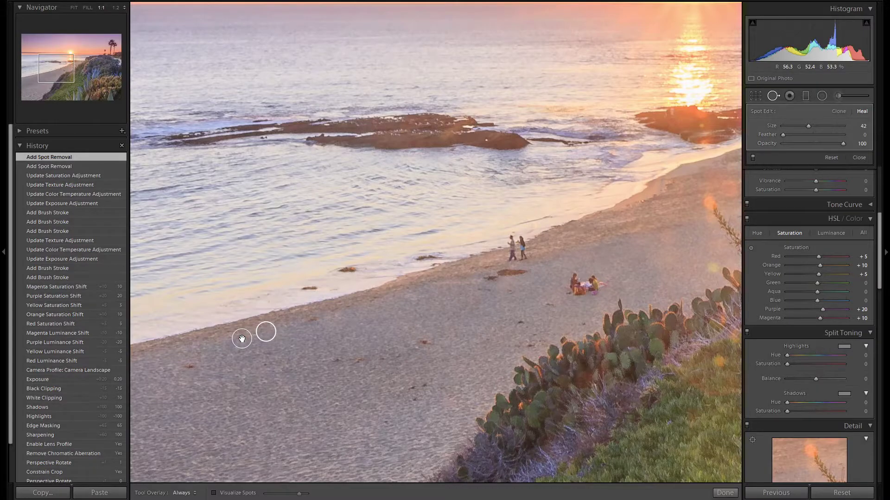
pyautogui.press('Escape')
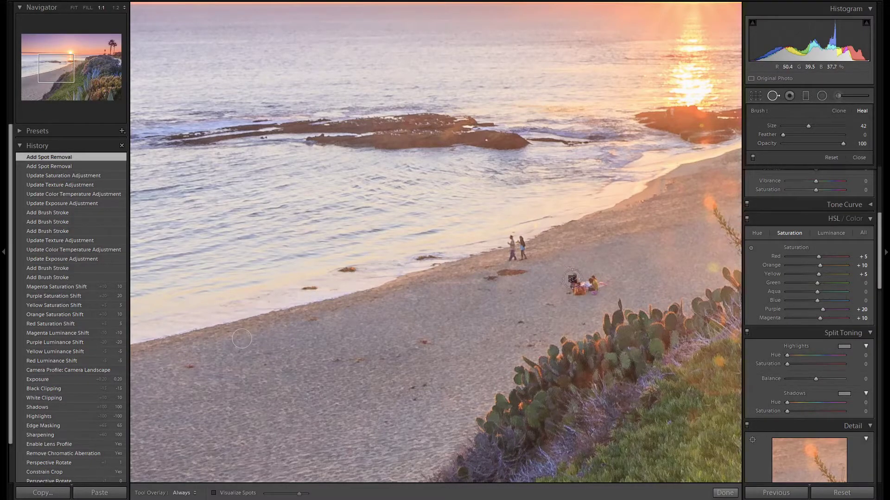
pyautogui.moveTo(572, 279)
pyautogui.mouseDown()
pyautogui.moveTo(576, 296)
pyautogui.moveTo(605, 278)
pyautogui.moveTo(580, 277)
pyautogui.mouseUp()
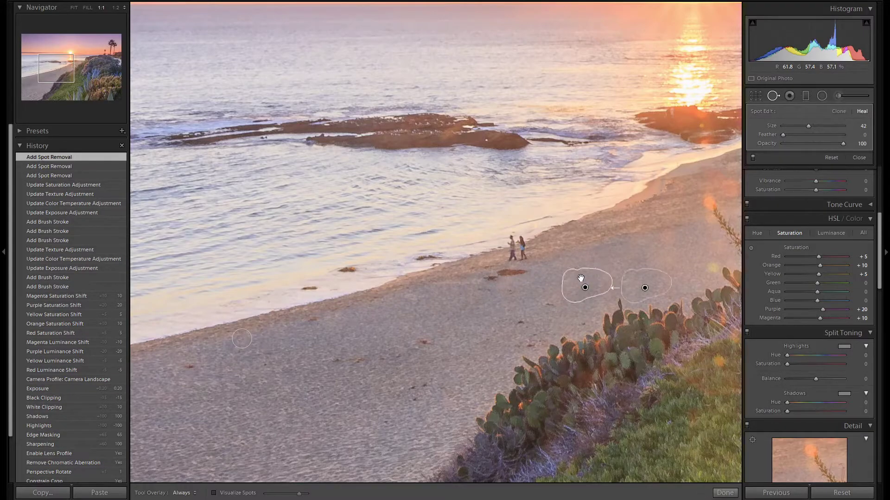
pyautogui.press('Escape')
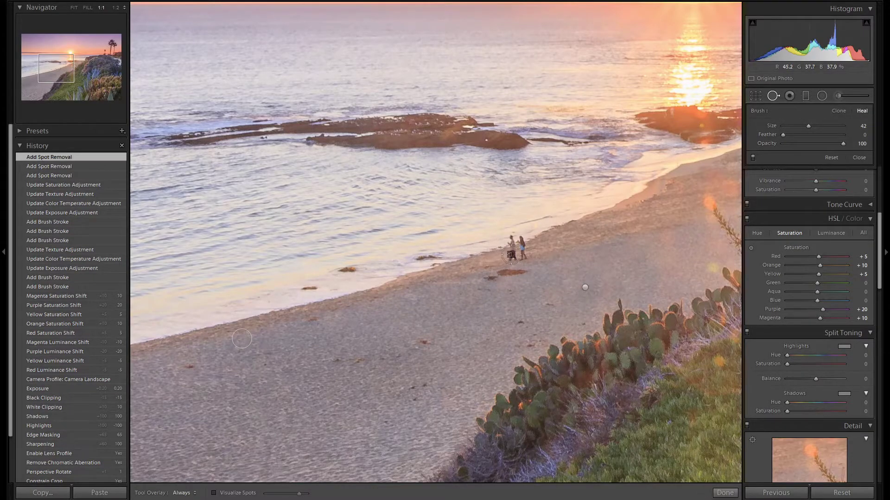
pyautogui.moveTo(513, 255)
pyautogui.mouseDown()
pyautogui.moveTo(521, 250)
pyautogui.moveTo(513, 241)
pyautogui.mouseUp()
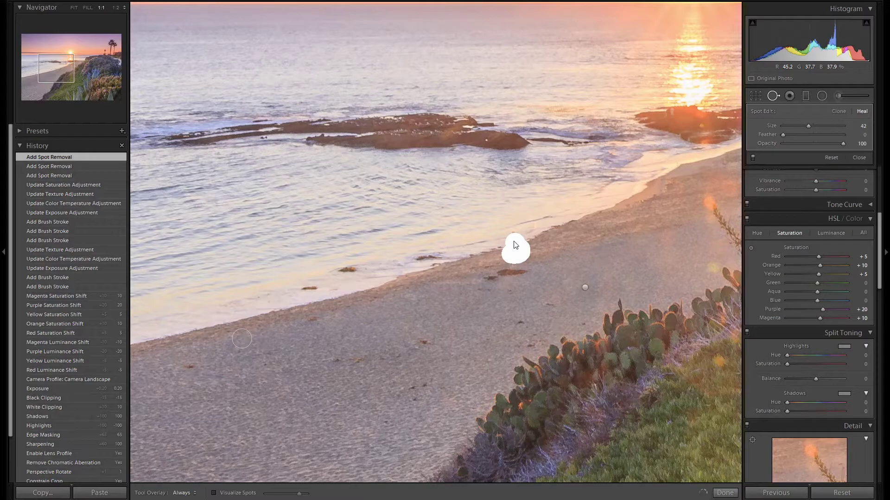
pyautogui.press('Escape')
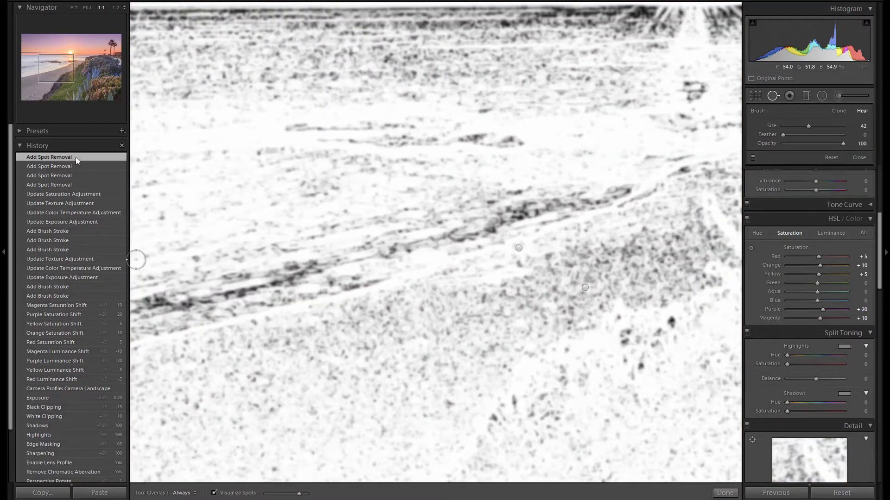
# Fit the photo in view, restore the spot tool options and set the brush size to 65.
pyautogui.click(73, 8)
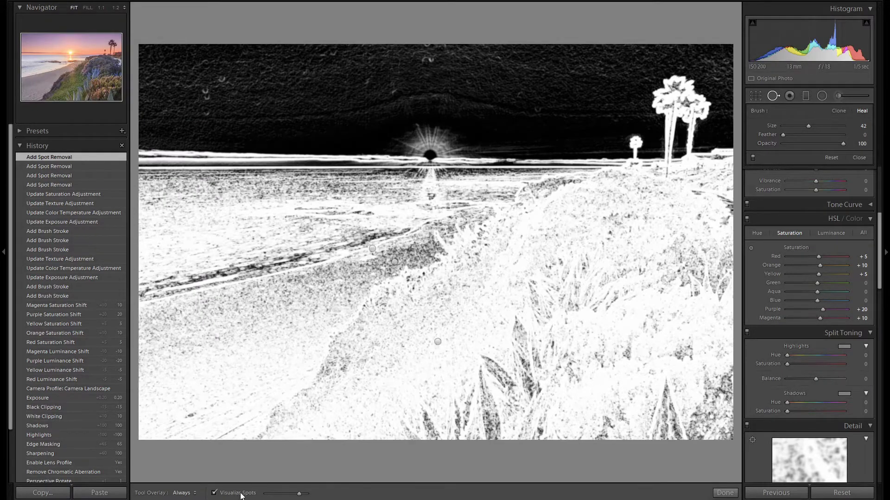
pyautogui.press('t')
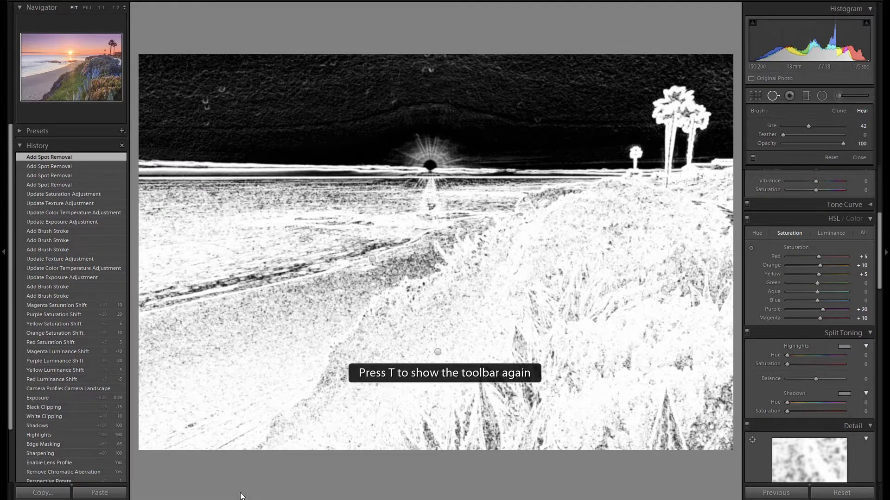
pyautogui.press('t')
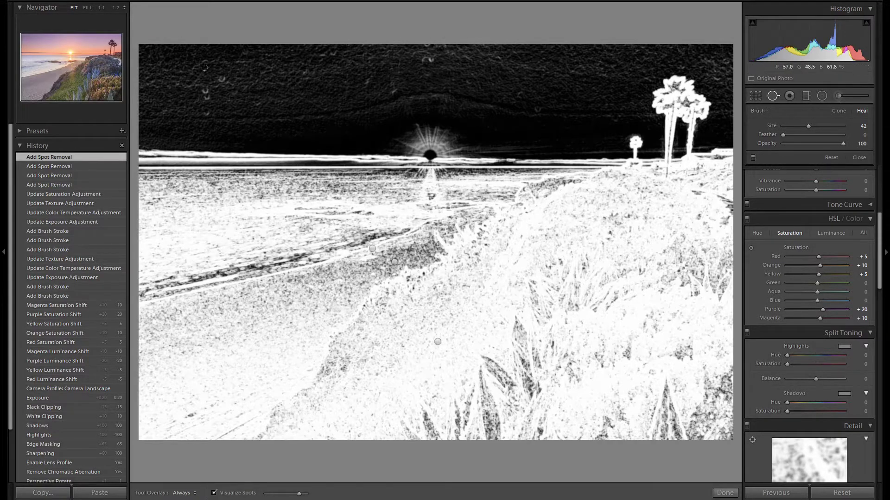
pyautogui.scroll(5, 222, 78)
# Heal the dust spots across the upper-left and top sky, repositioning one heal onto its speck.
pyautogui.click(222, 78)
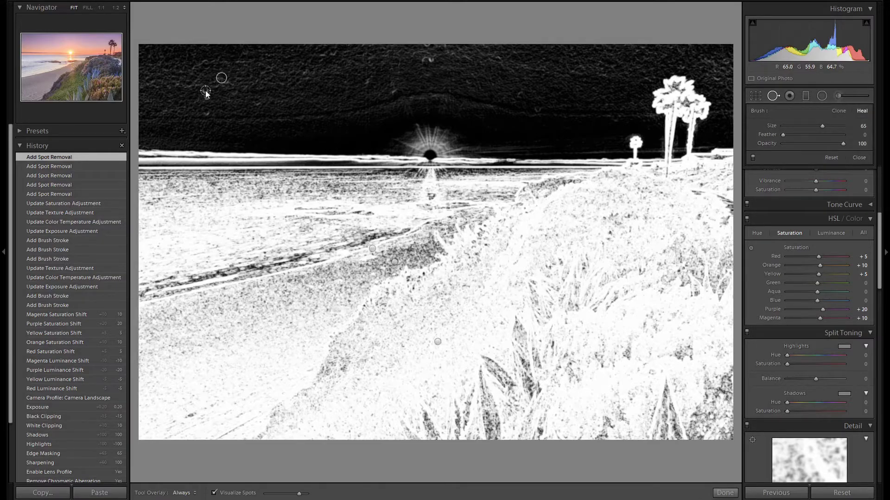
pyautogui.click(204, 90)
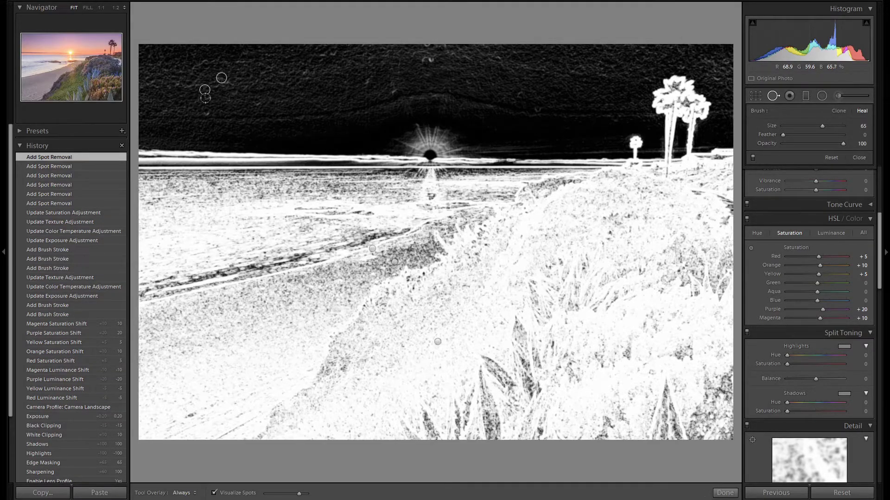
pyautogui.click(205, 98)
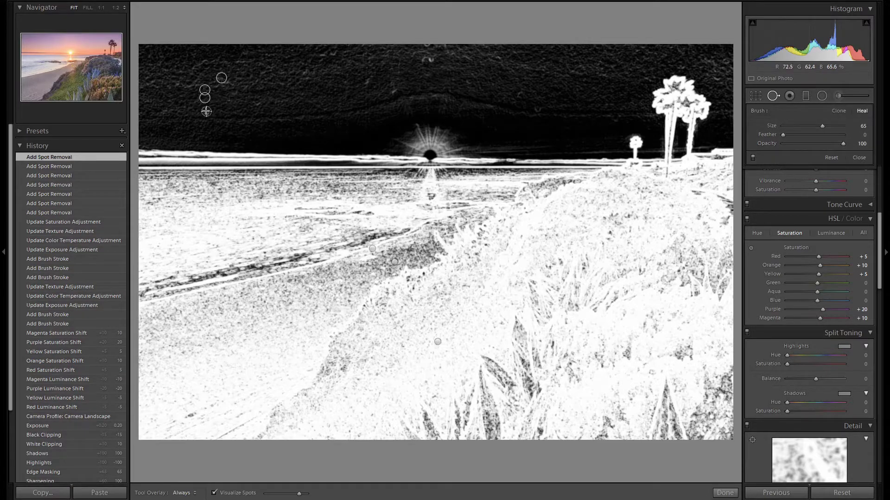
pyautogui.click(205, 111)
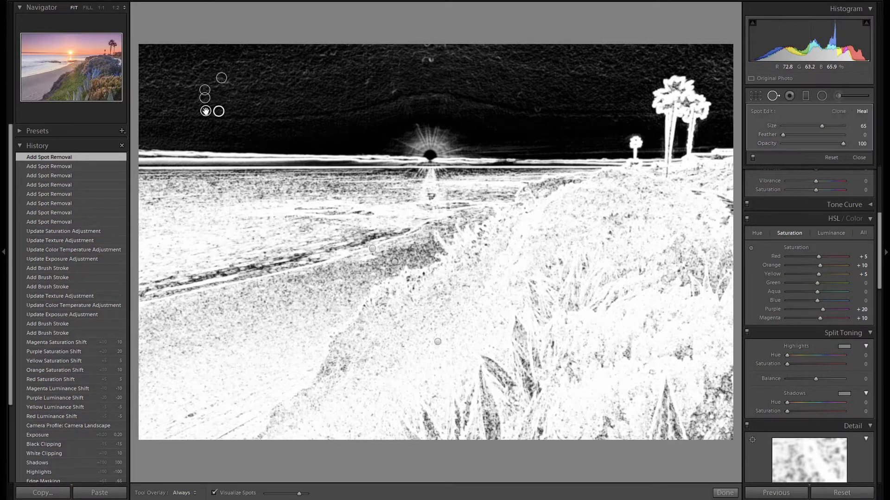
pyautogui.click(431, 60)
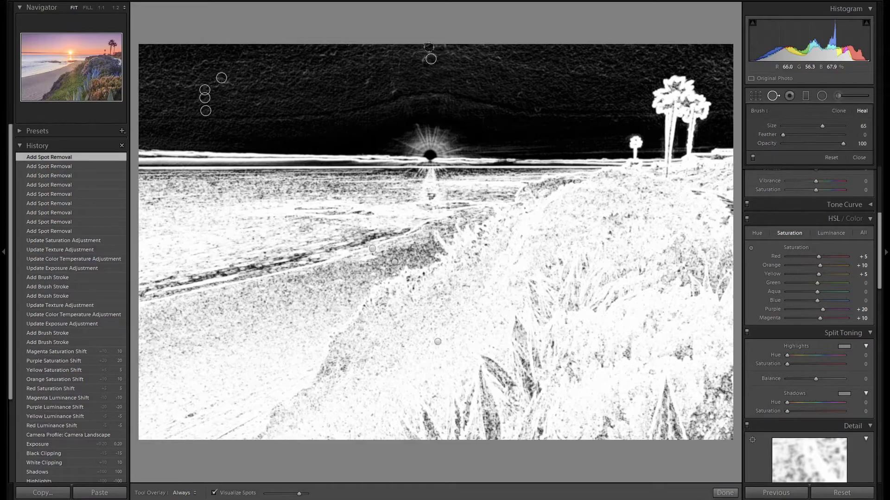
pyautogui.click(429, 47)
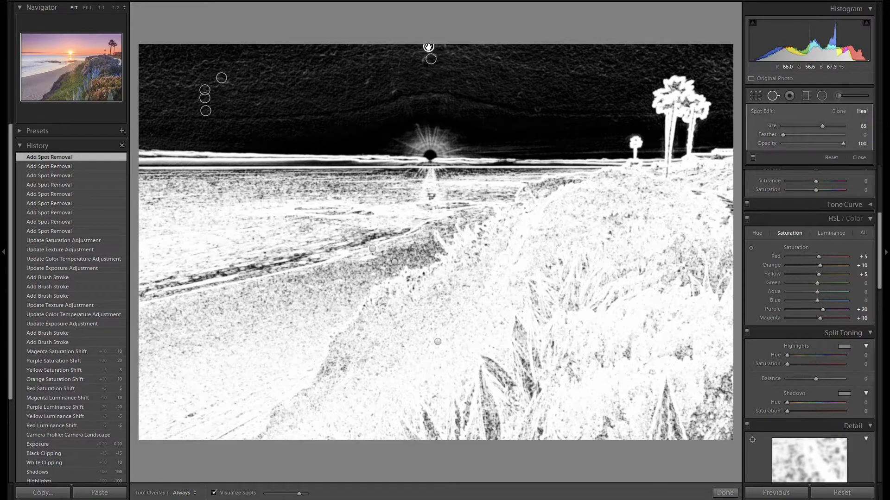
pyautogui.click(334, 52)
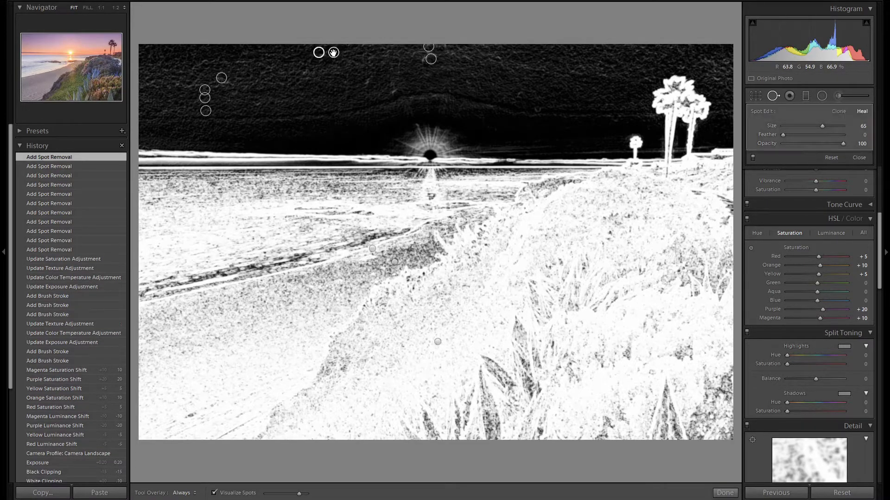
pyautogui.moveTo(333, 53)
pyautogui.mouseDown()
pyautogui.moveTo(318, 53)
pyautogui.moveTo(345, 54)
pyautogui.moveTo(309, 54)
pyautogui.moveTo(322, 54)
pyautogui.mouseUp()
pyautogui.click(321, 54)
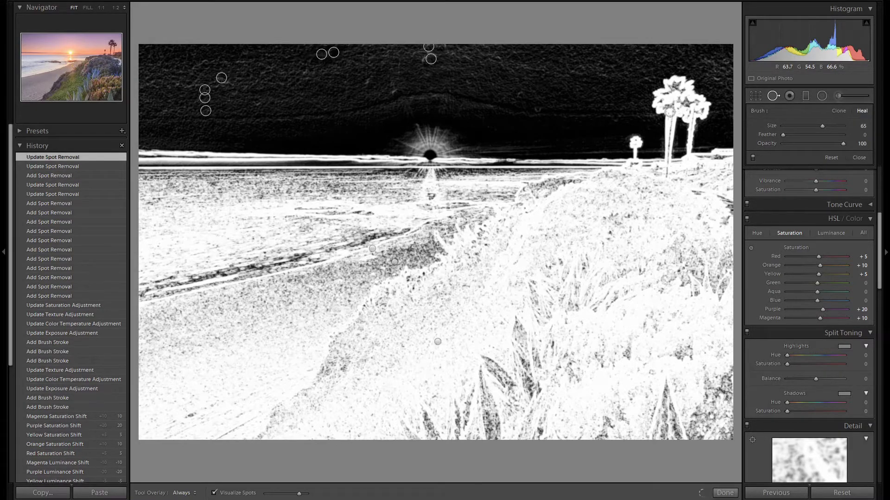
pyautogui.click(772, 95)
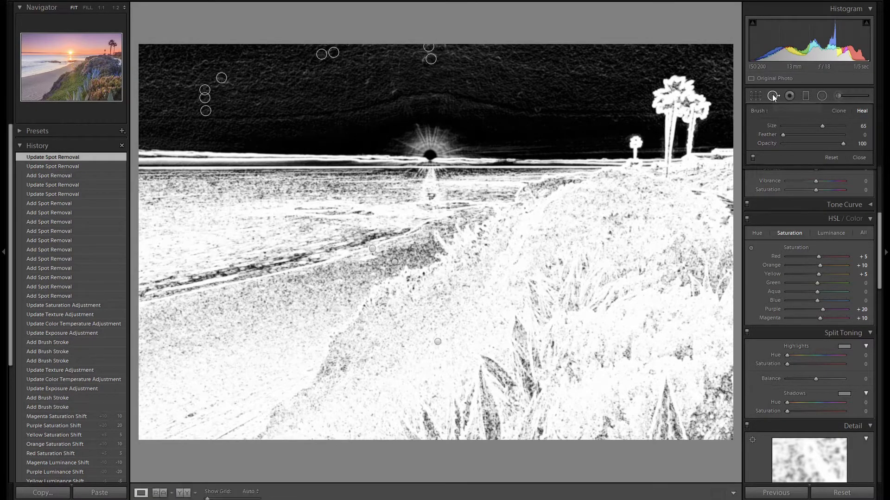